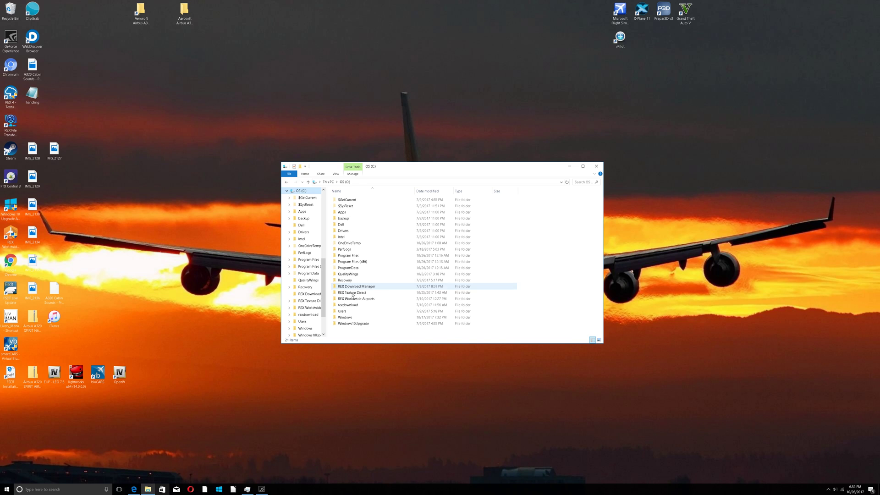
Step: Open the fsx CFG file from AppData\Roaming\Microsoft\FSX inside the personal folder under Users, and minimize its window
double_click(347, 312)
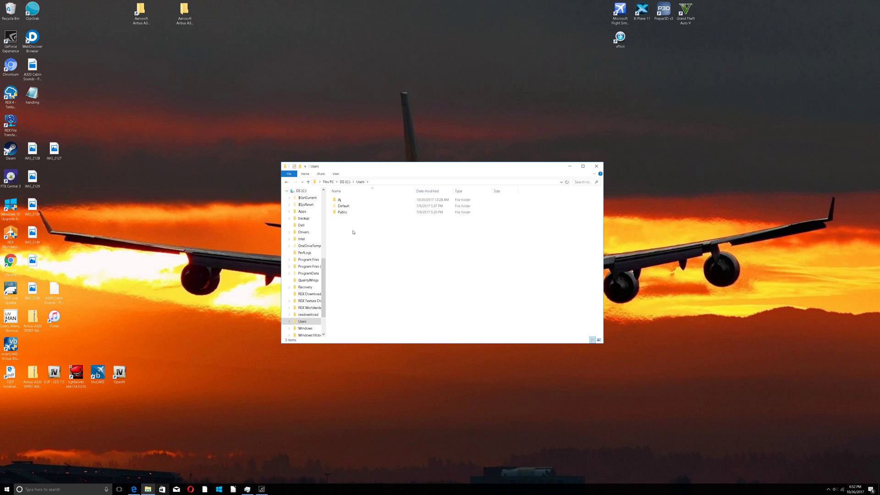
double_click(346, 201)
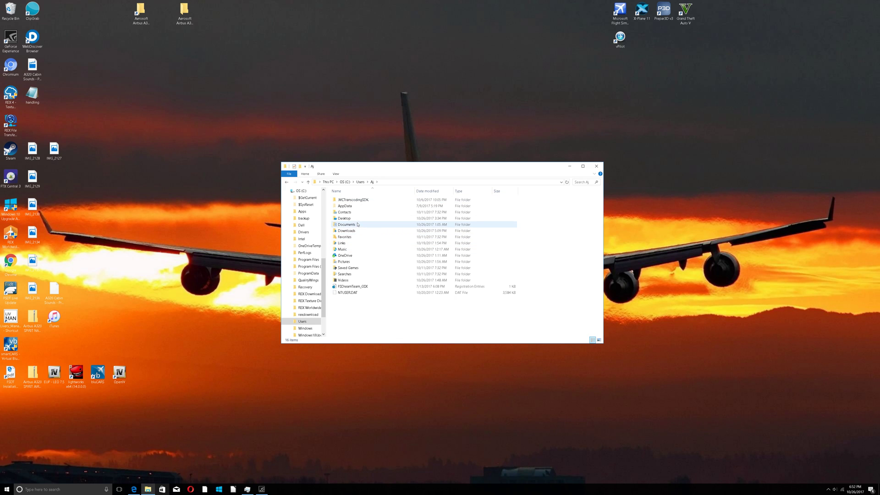
click(354, 207)
double_click(354, 207)
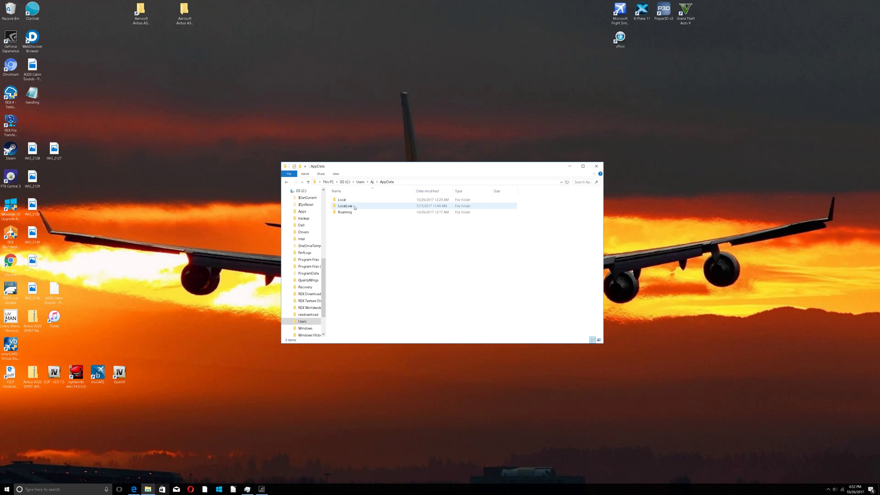
double_click(349, 212)
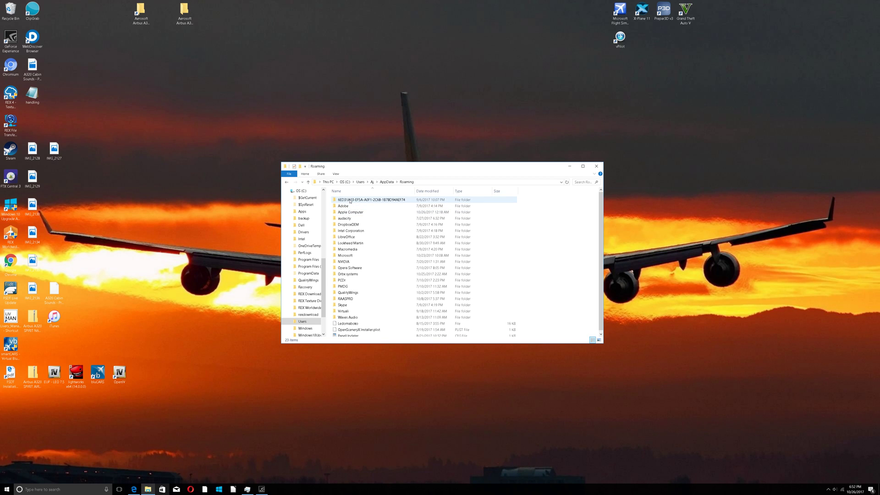
double_click(345, 256)
double_click(345, 231)
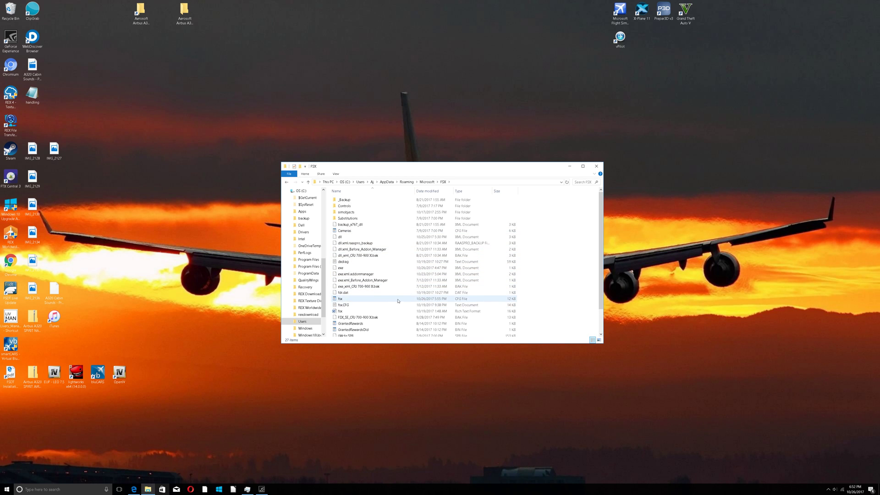
click(360, 299)
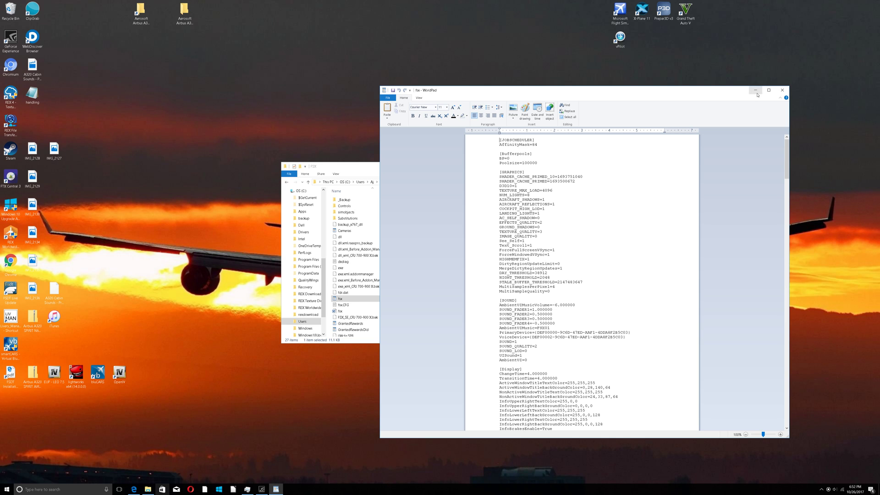
click(755, 90)
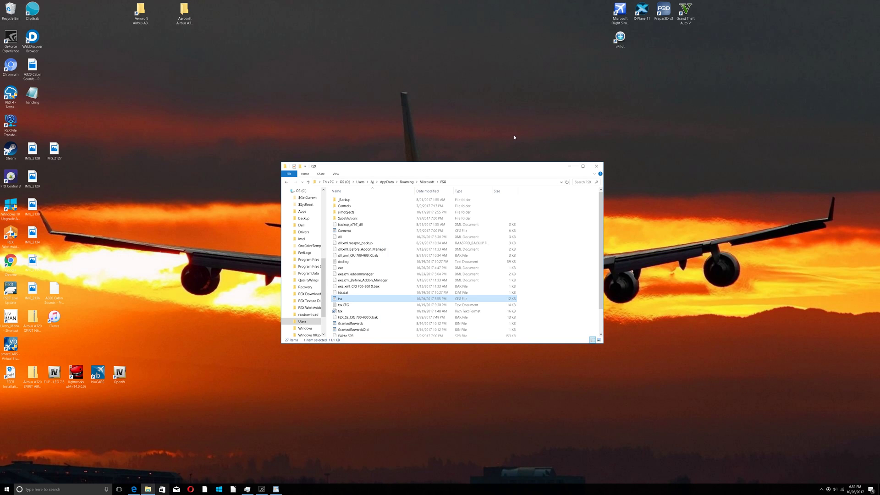
Step: Go back from the FSX folder to the personal folder that contains AppData
click(287, 182)
click(286, 182)
click(286, 183)
click(286, 182)
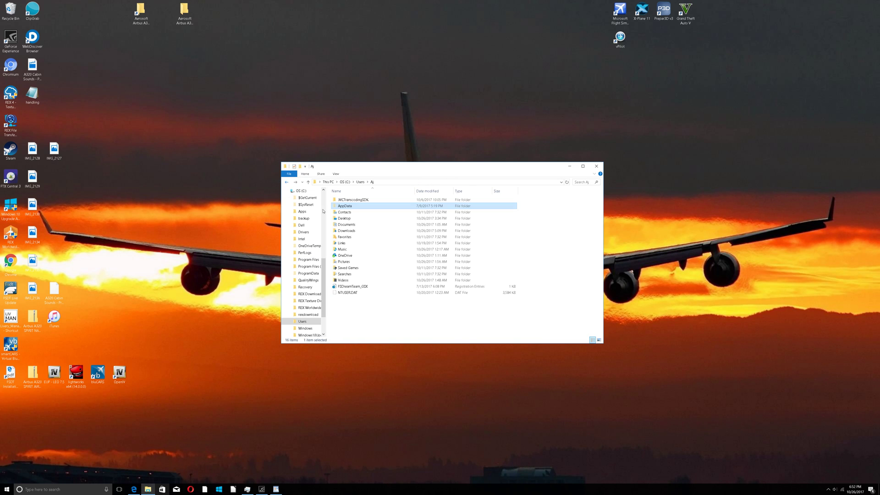
click(343, 213)
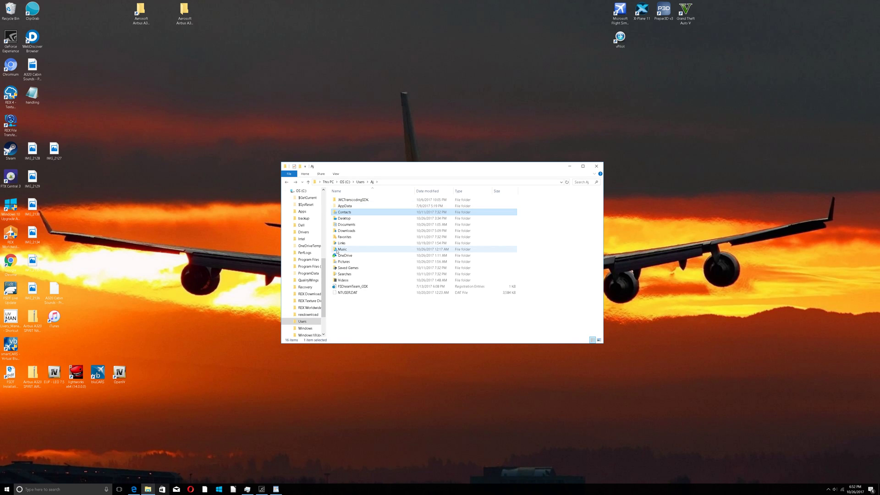
Step: Search Windows for "hidden", open the hidden files and folders options, and apply showing hidden files, folders, and drives
click(84, 486)
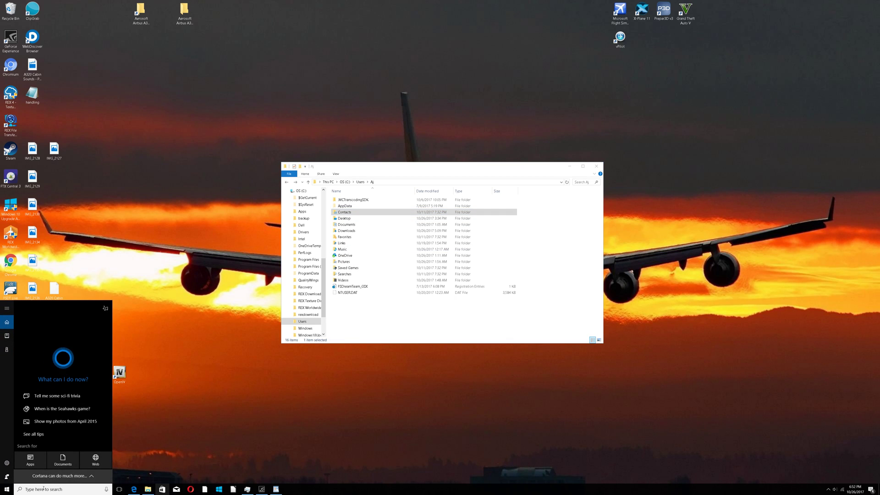
text(hidden)
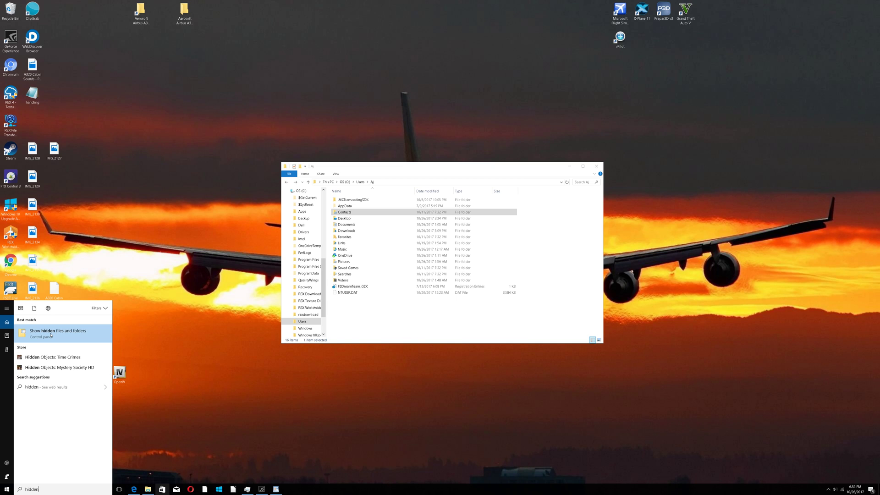
click(51, 334)
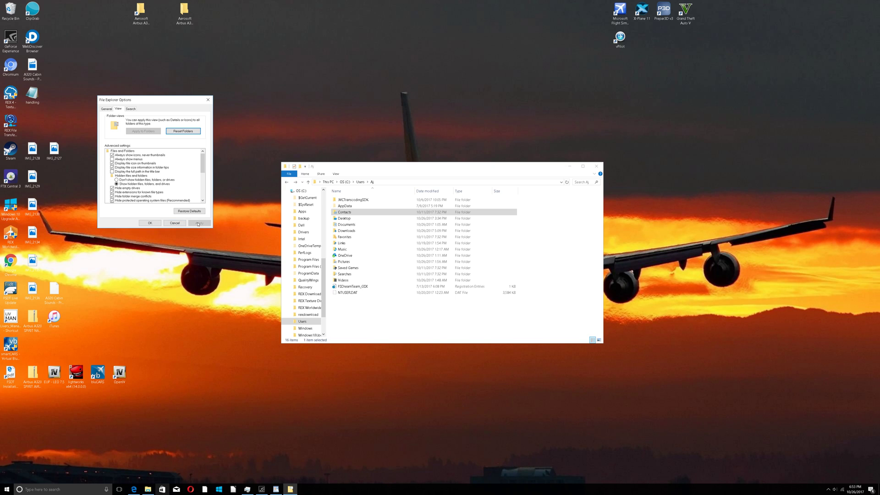
click(149, 223)
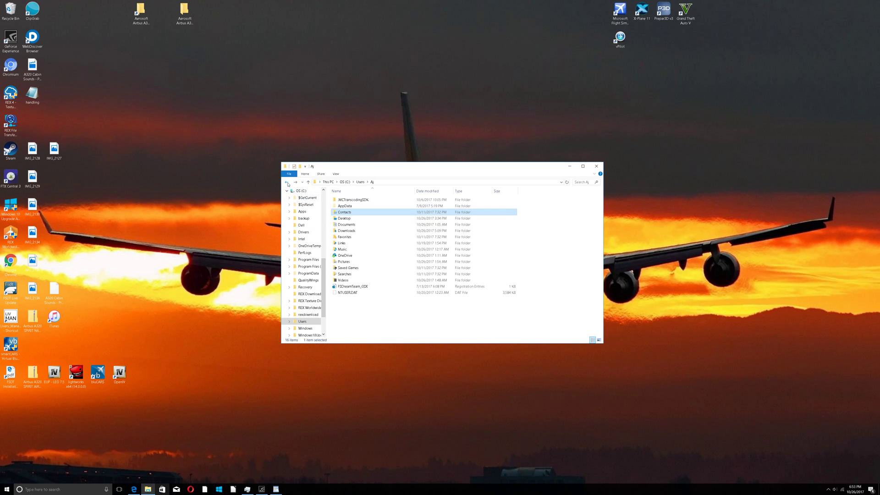
Step: Return to the C: drive root and reopen the fsx CFG file through Users, the personal folder, AppData, Roaming, Microsoft and FSX
key(alt+Up)
key(alt+Up)
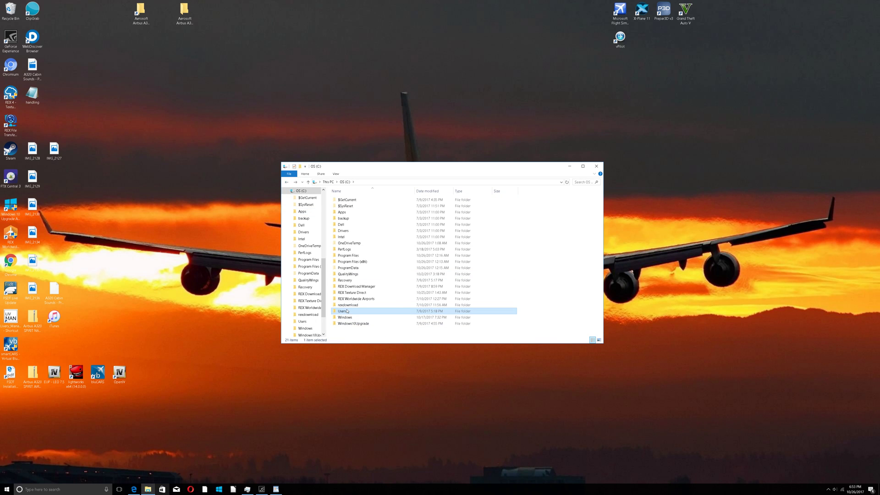
double_click(346, 312)
double_click(346, 200)
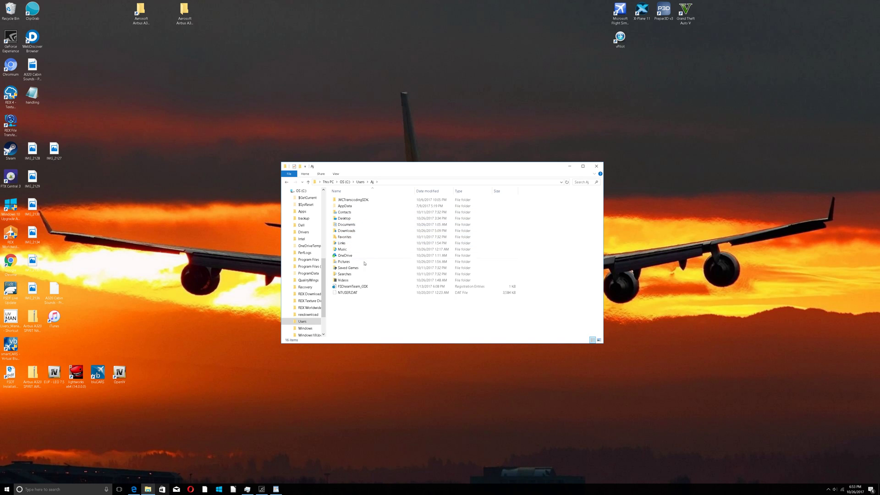
double_click(349, 206)
double_click(346, 211)
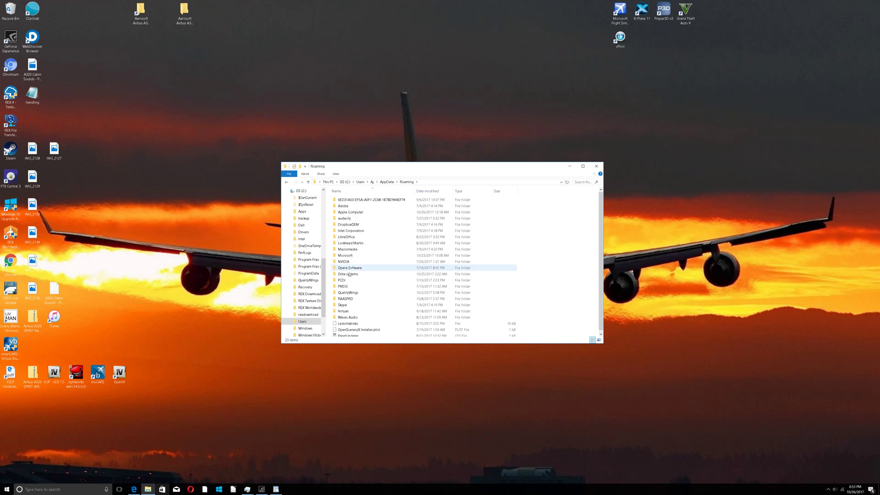
double_click(346, 255)
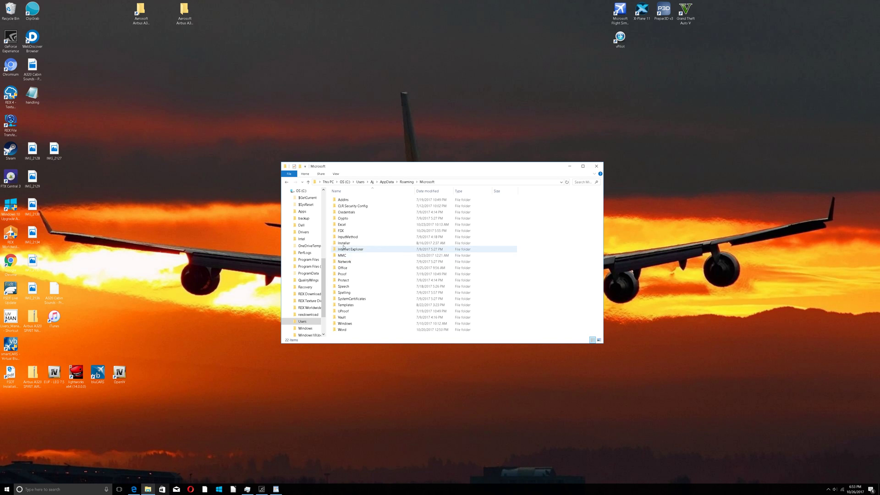
double_click(344, 233)
double_click(341, 298)
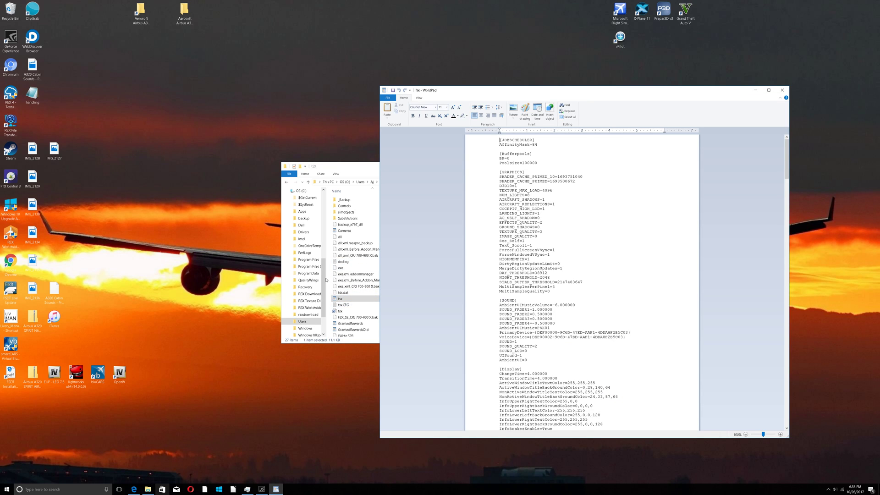
Step: Check the fsx CFG file in its folder, return to it in WordPad, and set GROUND_SHADOWS and IMAGE_QUALITY to 2 under [GRAPHICS]
click(329, 276)
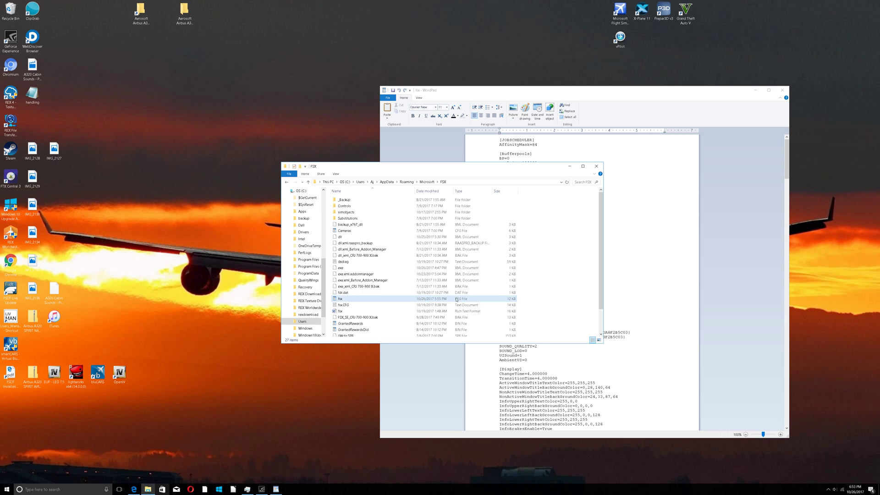
key(alt+Tab)
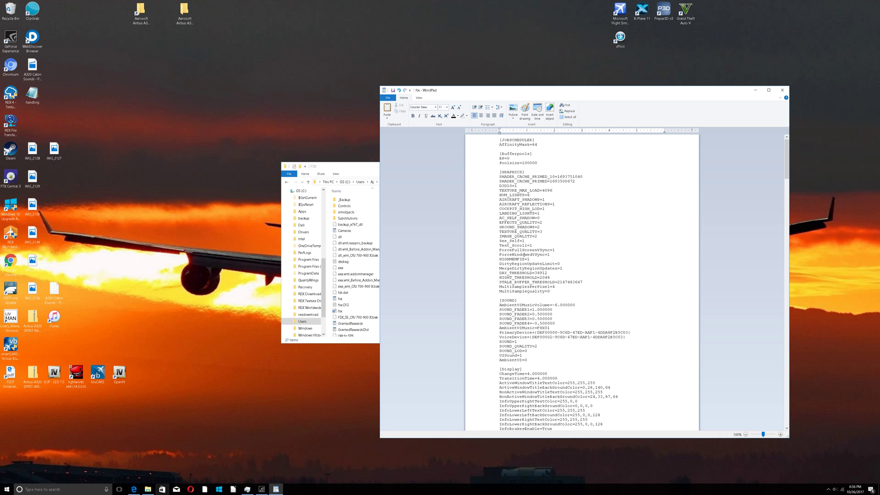
click(496, 247)
Step: Examine the remaining [GRAPHICS] entries and the [SOUND], [Display], [Main], [PANELS] and [Weather] sections of the configuration
scroll(535, 328, down, 2)
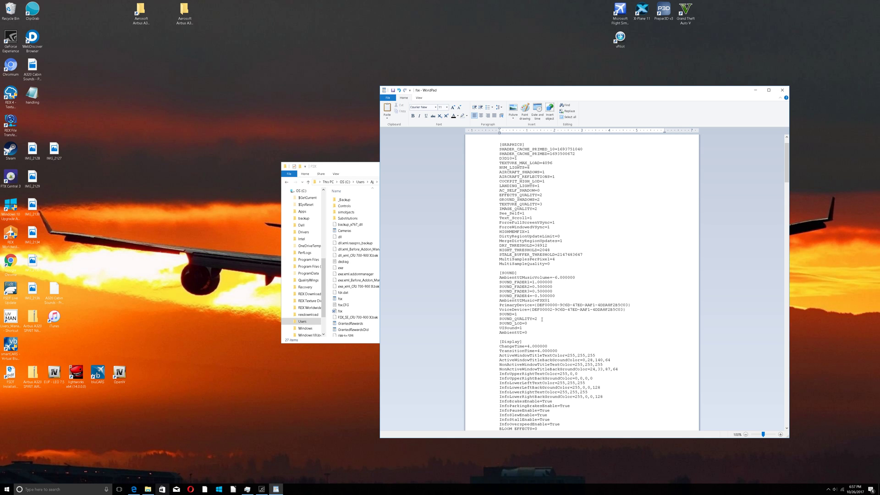
scroll(542, 319, down, 1)
scroll(542, 320, down, 1)
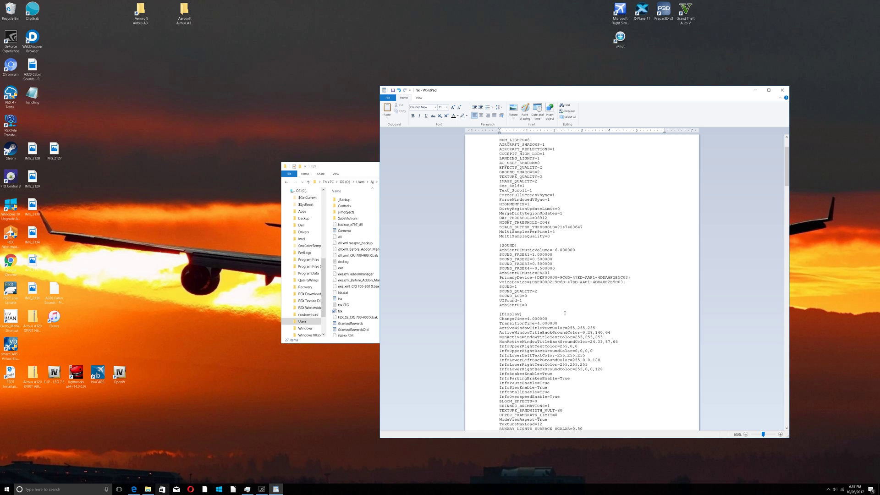
scroll(564, 313, down, 1)
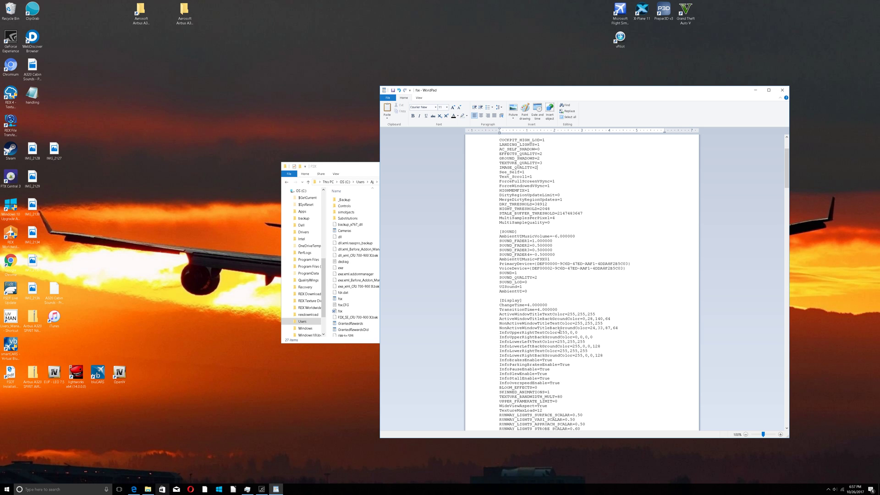
scroll(560, 332, down, 1)
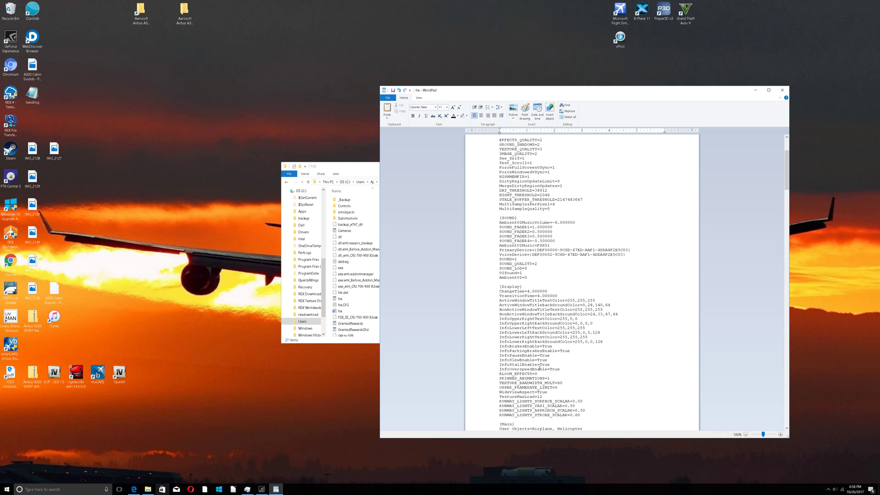
scroll(537, 388, down, 6)
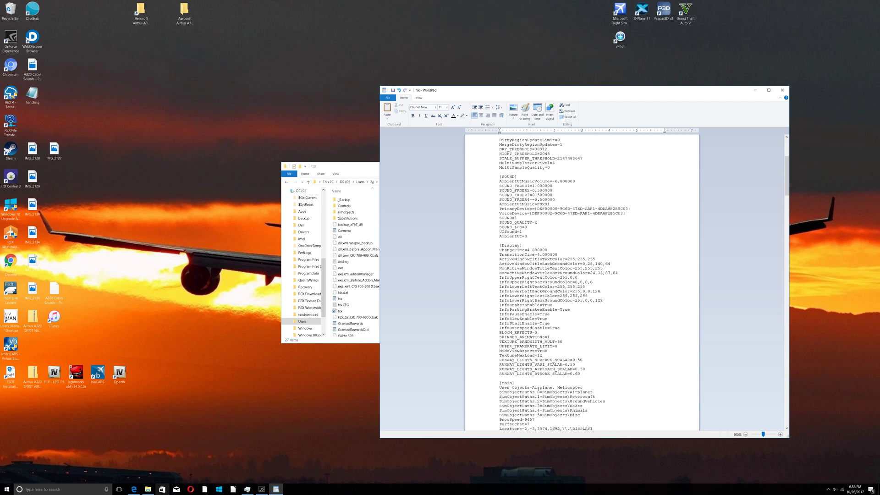
scroll(536, 391, down, 3)
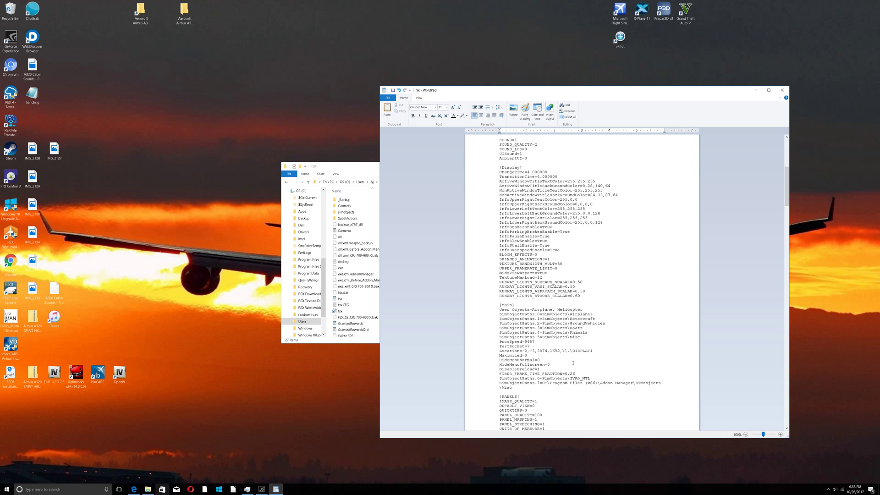
scroll(543, 387, down, 3)
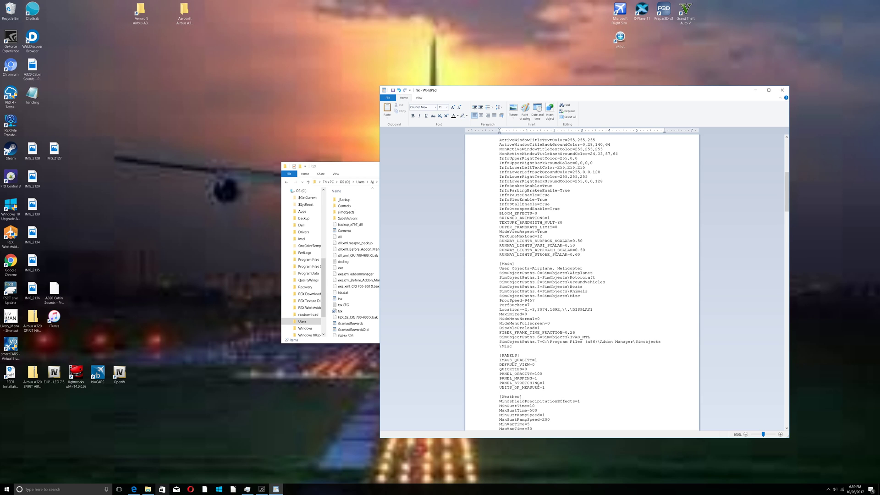
scroll(538, 387, down, 2)
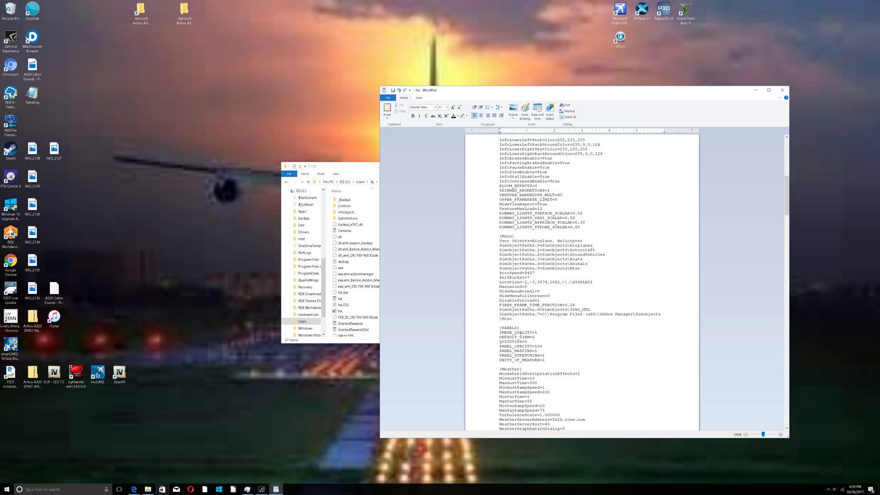
scroll(520, 360, down, 1)
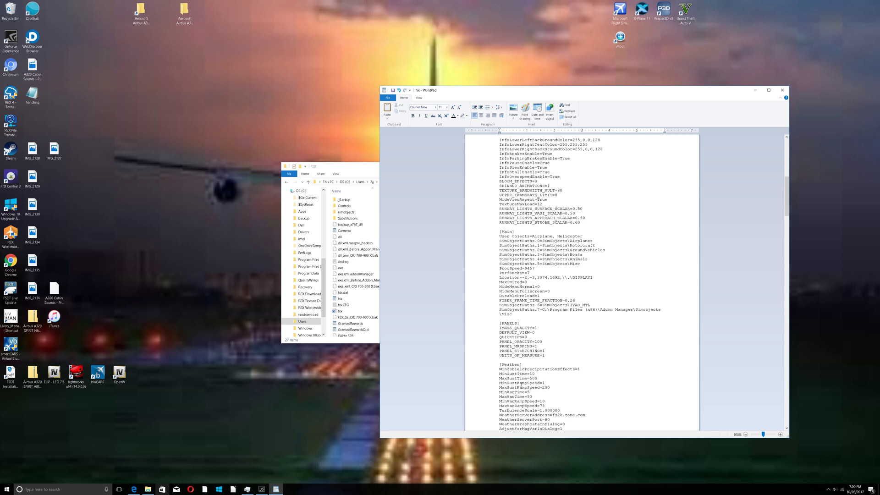
scroll(562, 364, down, 1)
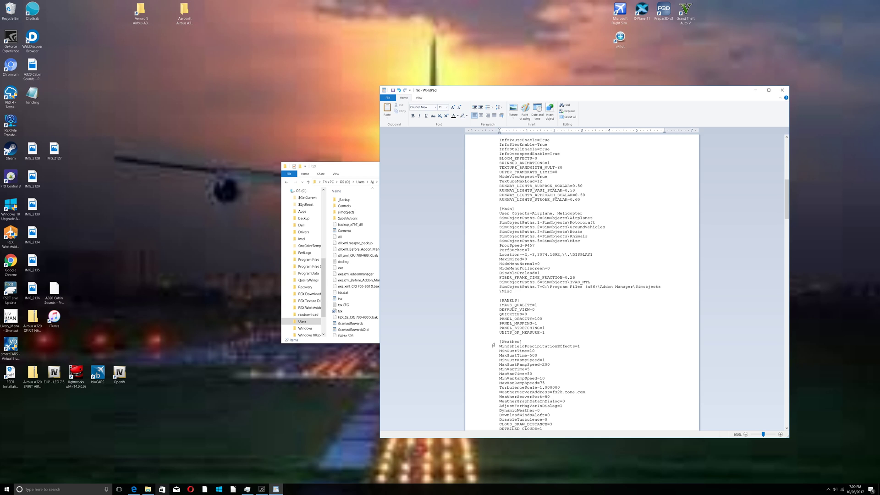
scroll(545, 388, down, 3)
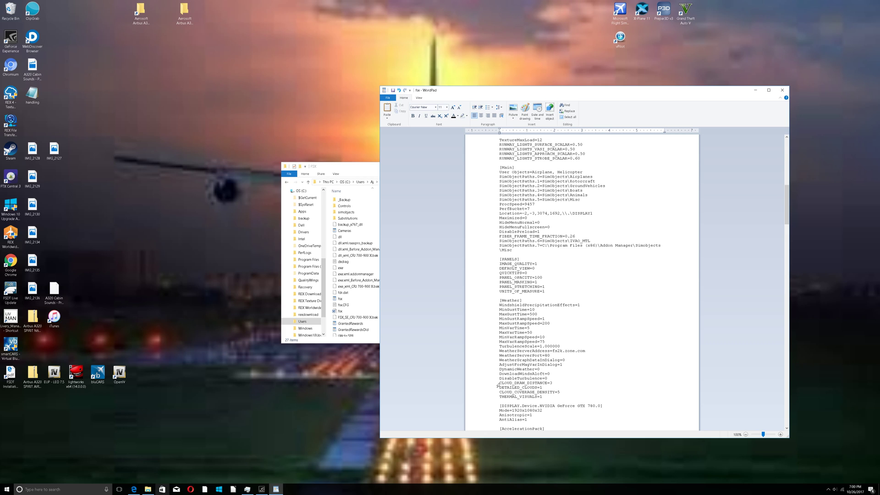
Step: Set DETAILED_CLOUDS to 2 among the cloud entries in the [Weather] section
drag(499, 383, 543, 393)
click(586, 392)
scroll(529, 380, down, 1)
scroll(540, 406, down, 1)
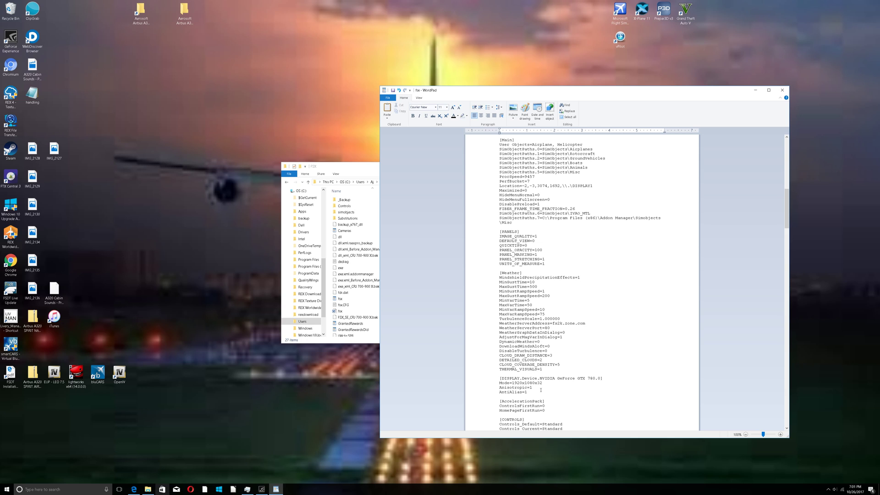
Step: Examine the configuration from the display device entries through [AccelerationPack], [CONTROLS], the TextInfo and SlewTextInfo blocks and the [Trusted] list
scroll(521, 392, down, 1)
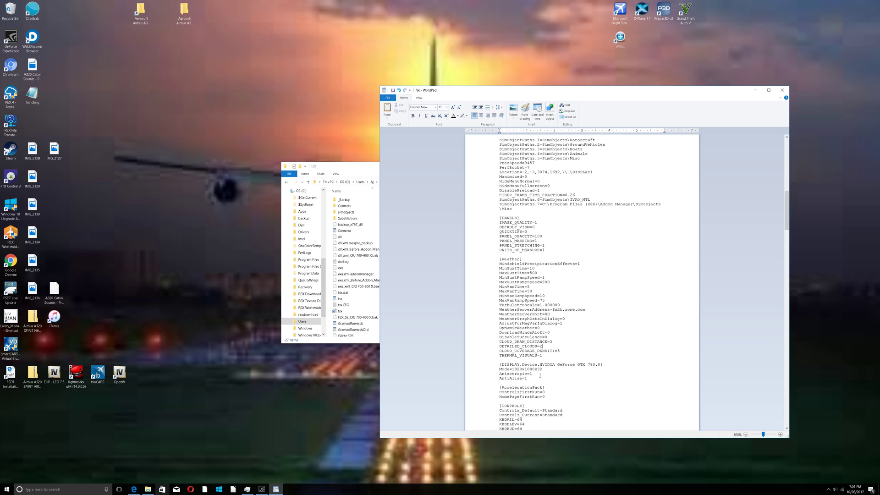
scroll(562, 399, down, 6)
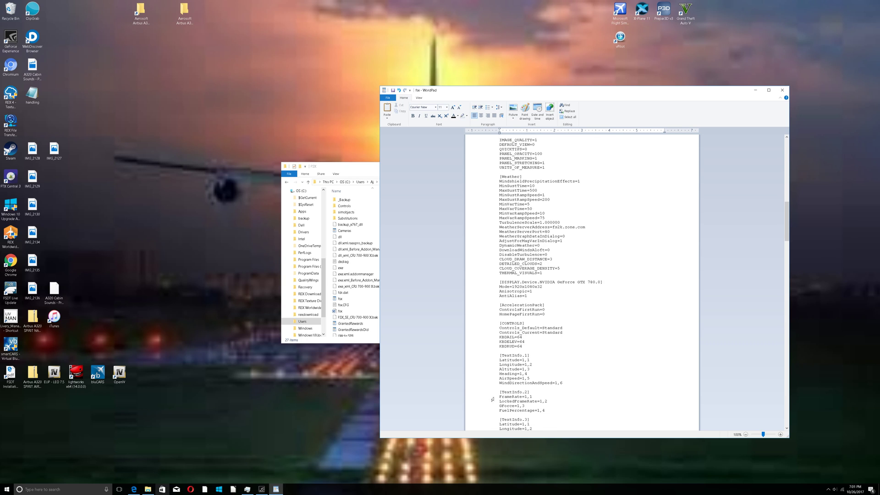
scroll(551, 347, down, 3)
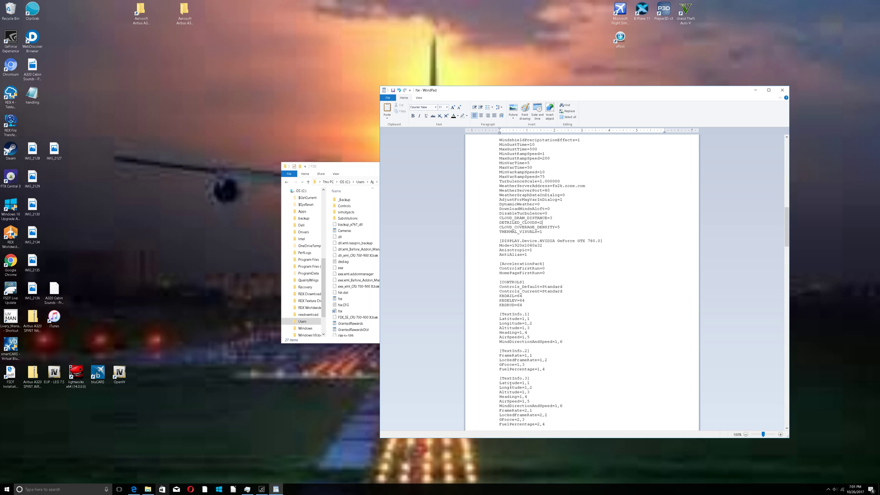
scroll(510, 383, down, 3)
scroll(530, 382, down, 3)
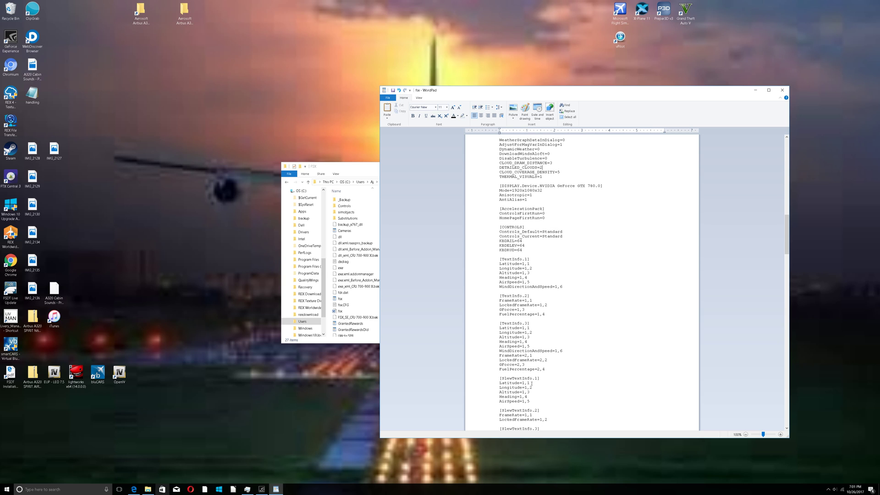
scroll(534, 411, down, 8)
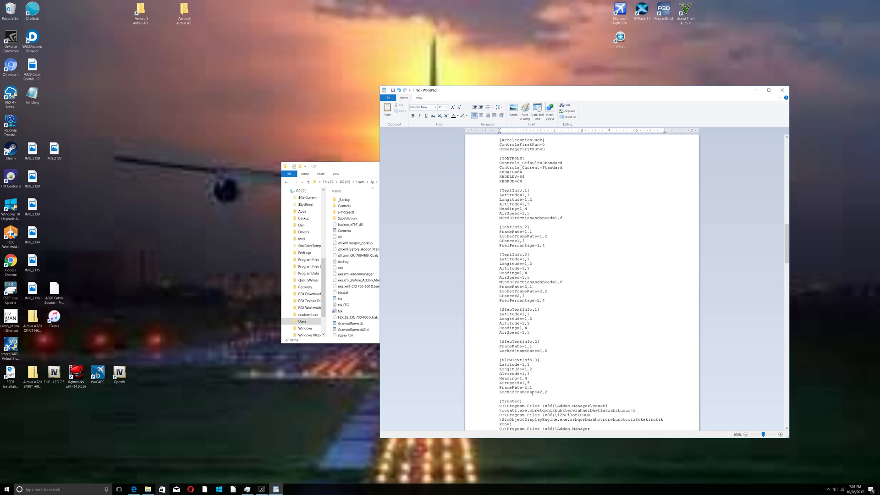
scroll(551, 393, down, 1)
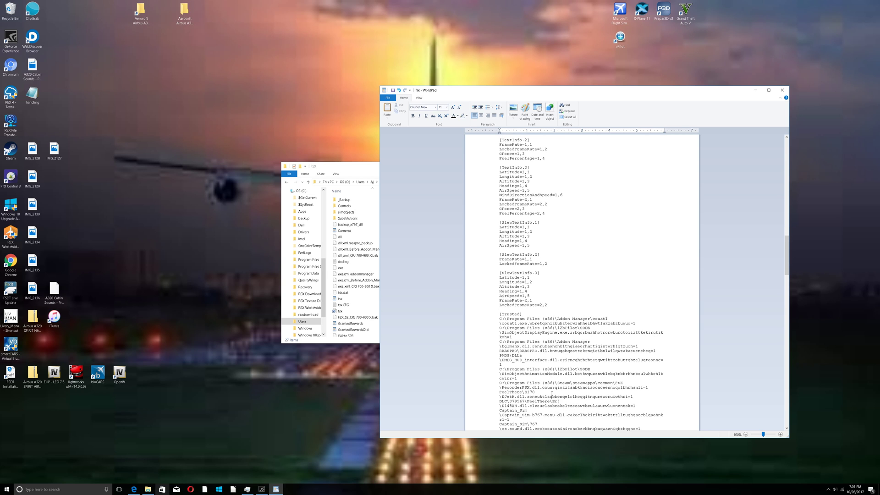
scroll(614, 343, down, 13)
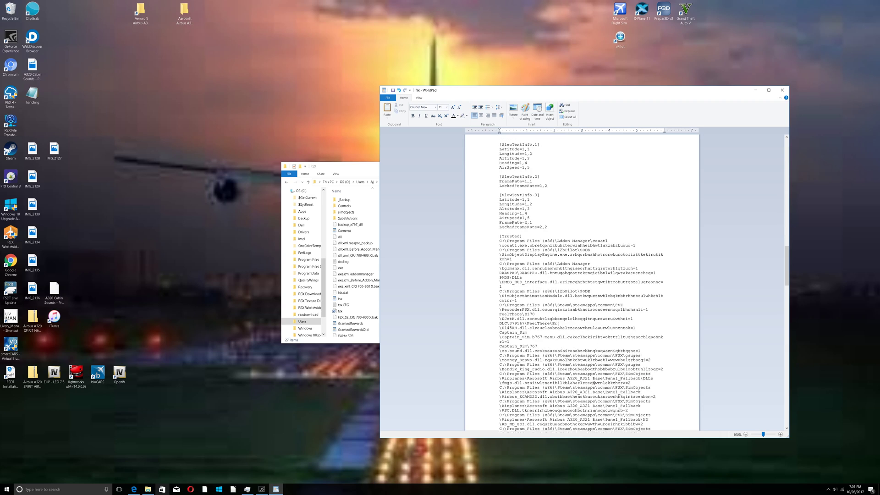
scroll(591, 399, down, 3)
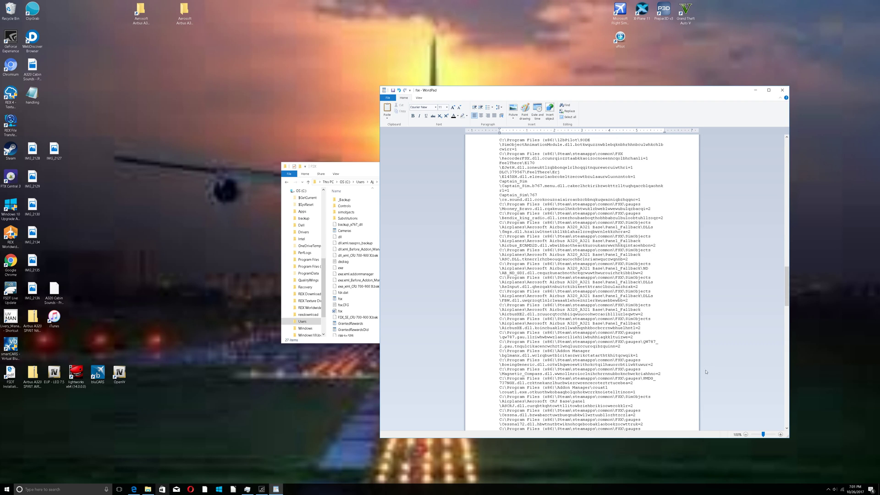
scroll(595, 350, down, 13)
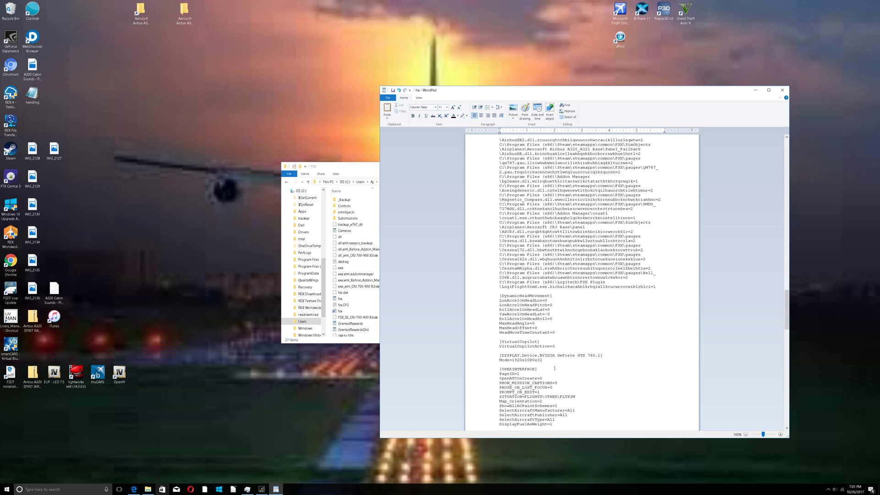
Step: Review the [USERINTERFACE], [ATC], [SCENERY], [TrafficManager] and [TERRAIN] sections, including the traffic density, LOD_RADIUS and texture resolution entries
scroll(535, 379, down, 3)
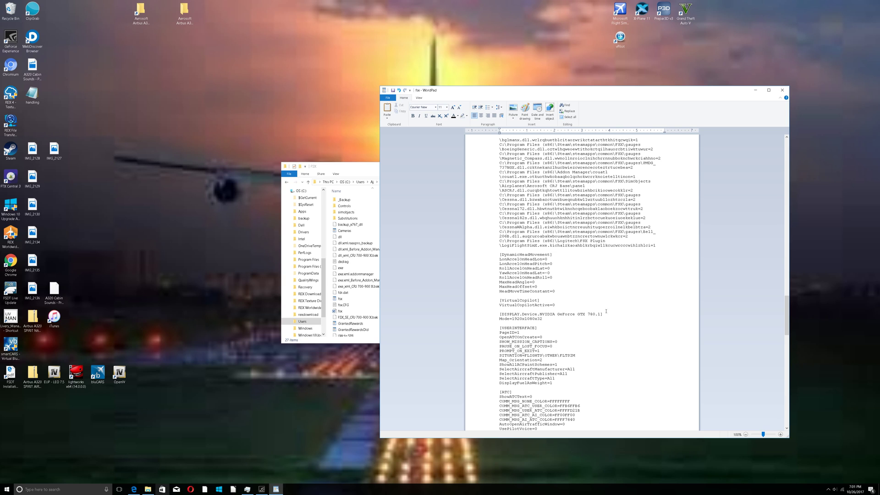
scroll(566, 377, down, 2)
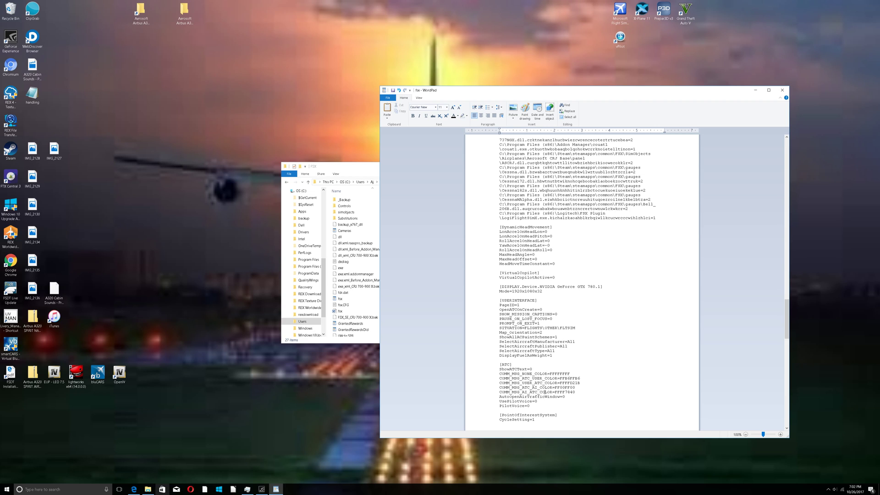
scroll(543, 396, down, 3)
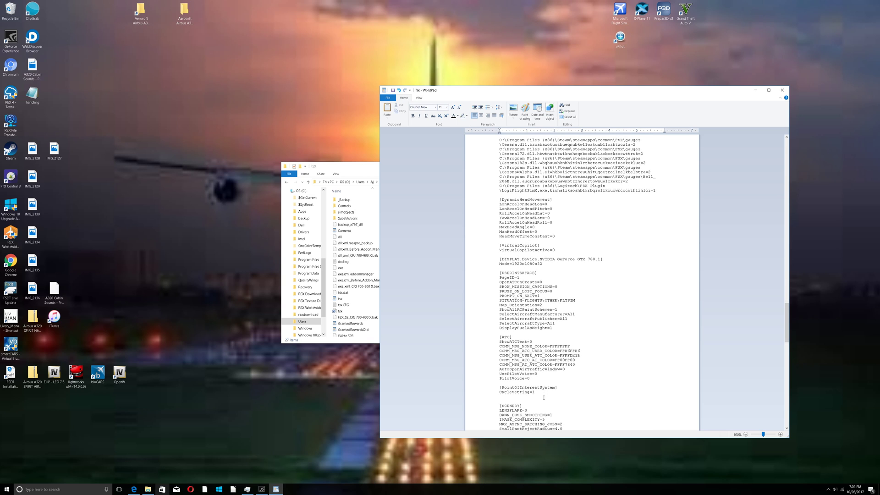
scroll(549, 395, down, 4)
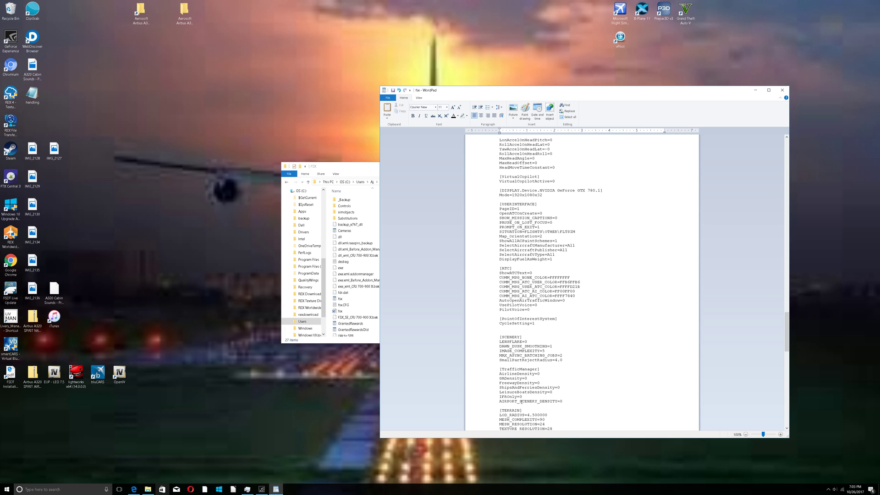
scroll(526, 410, down, 1)
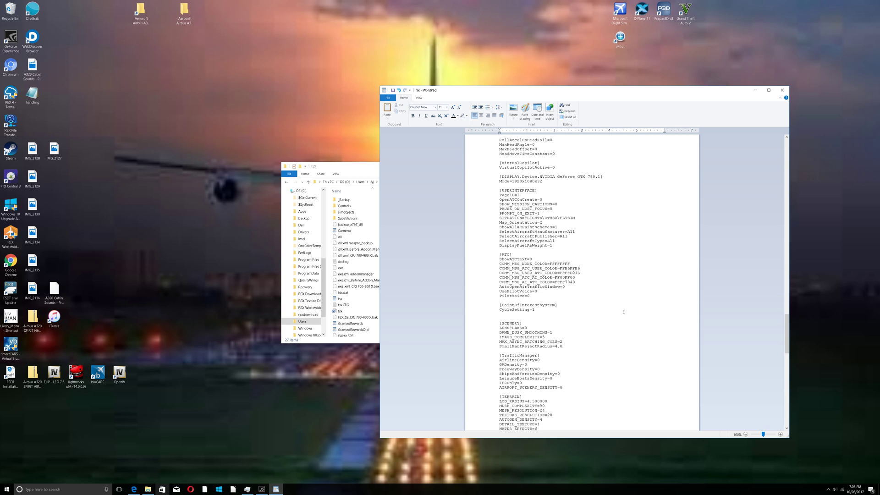
scroll(624, 311, down, 3)
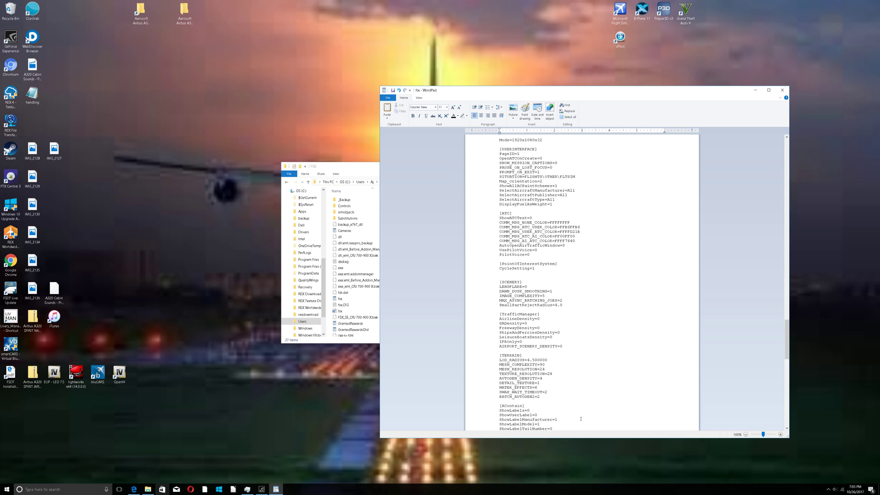
scroll(568, 406, down, 3)
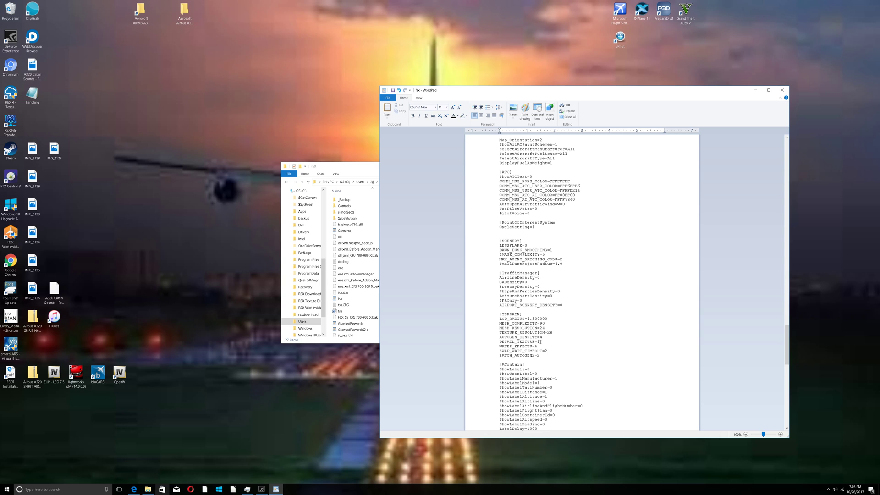
scroll(539, 342, down, 1)
scroll(539, 365, down, 4)
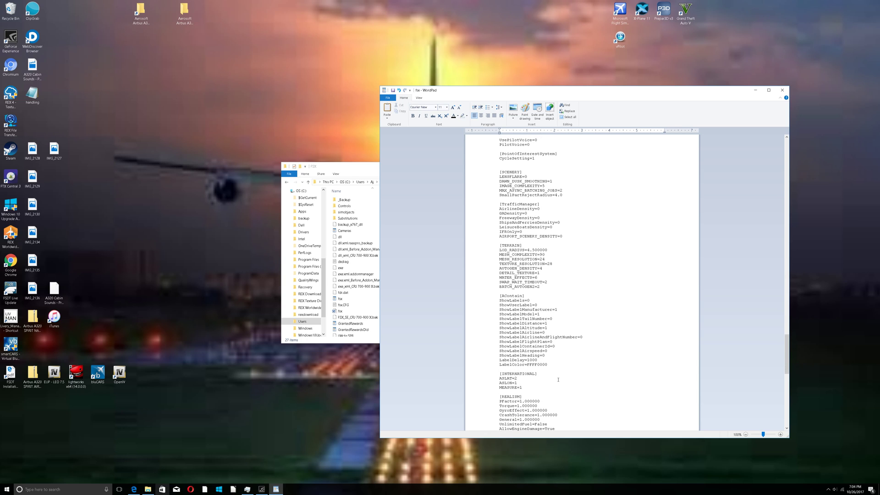
Step: Look through [REALISM], [STARTUP], [FACILITIES] and the map sections to the [MULTIPLAYER] entries, and return to the [ATC] and [SCENERY] area
scroll(563, 383, down, 4)
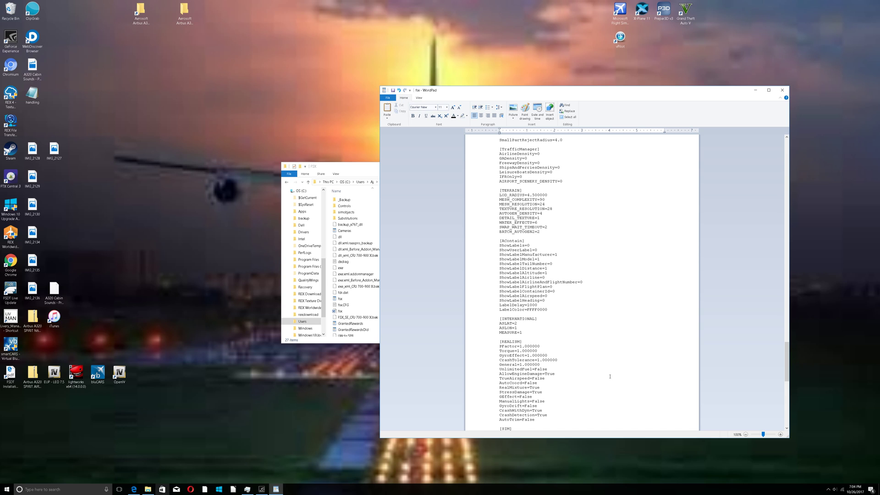
scroll(552, 393, down, 2)
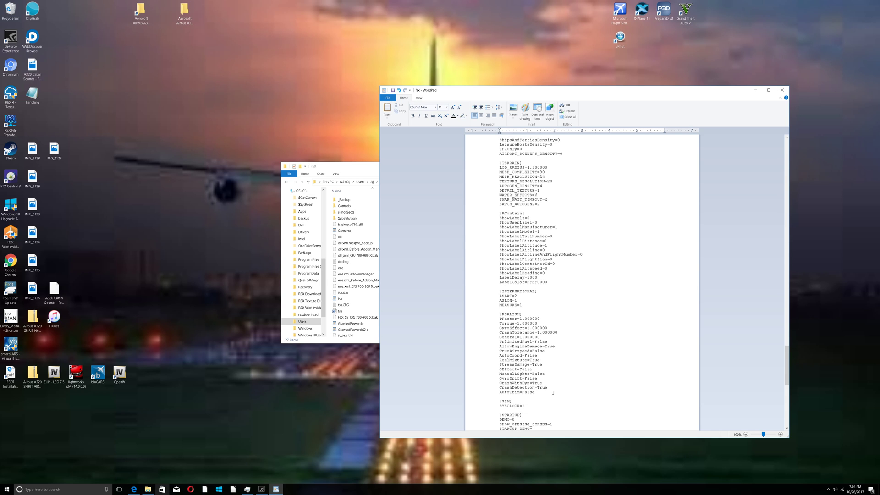
scroll(553, 393, down, 7)
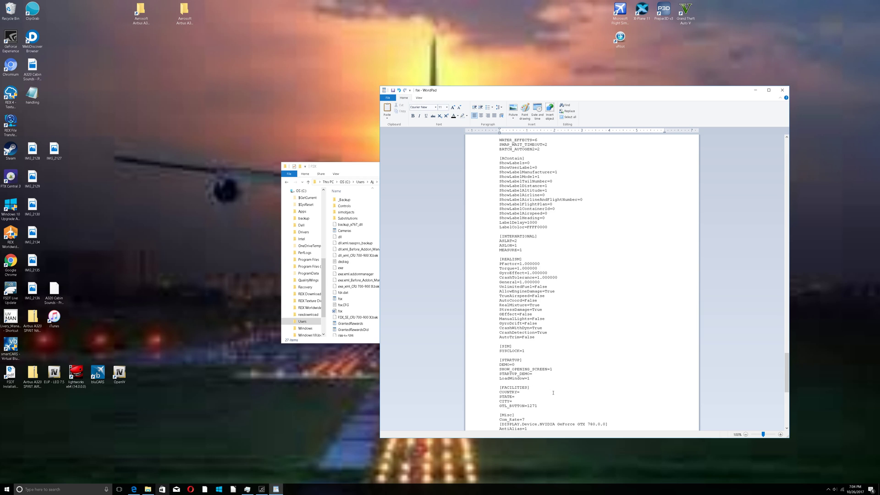
scroll(553, 392, down, 6)
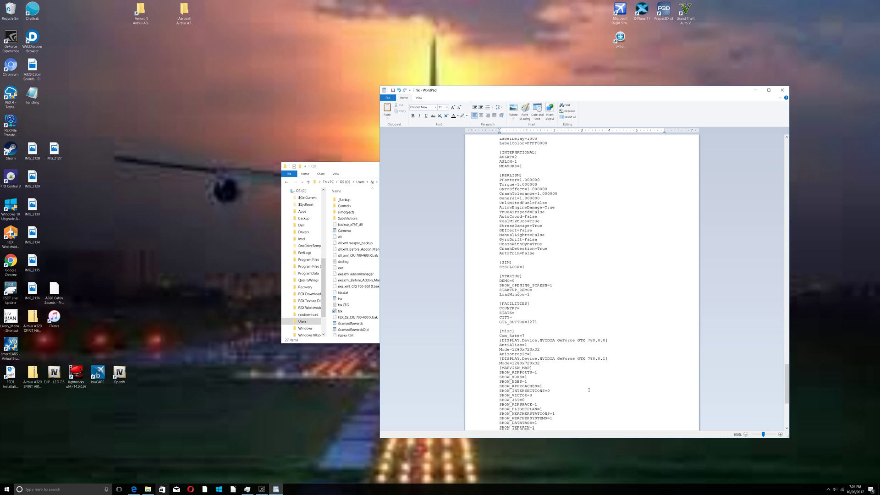
scroll(587, 389, down, 9)
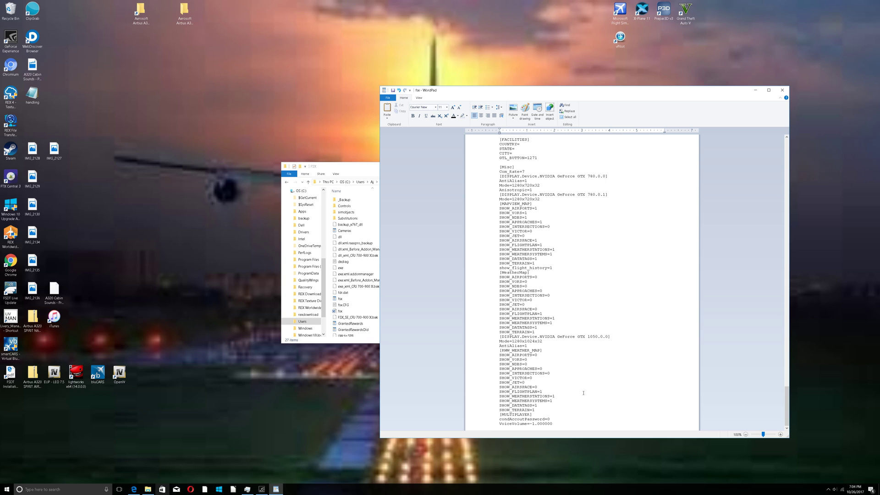
scroll(583, 392, up, 20)
scroll(582, 393, up, 18)
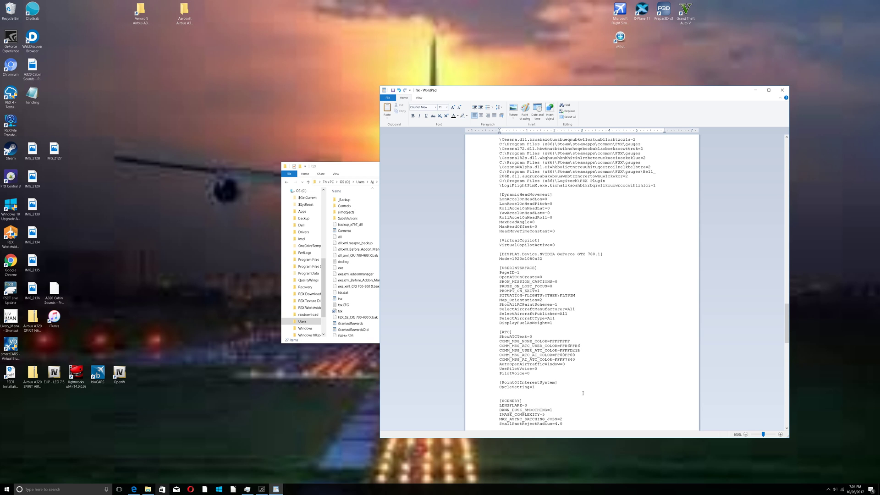